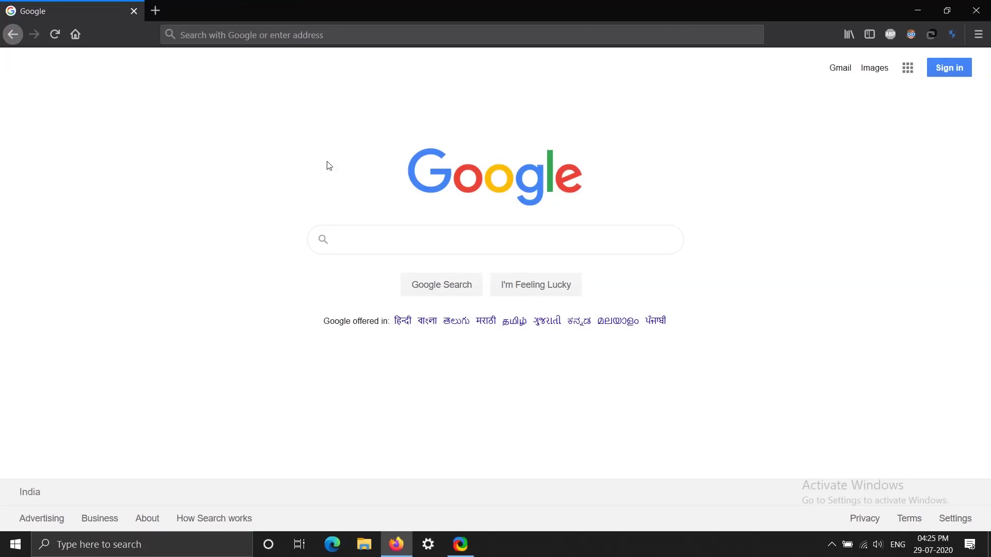
left_click(299, 34)
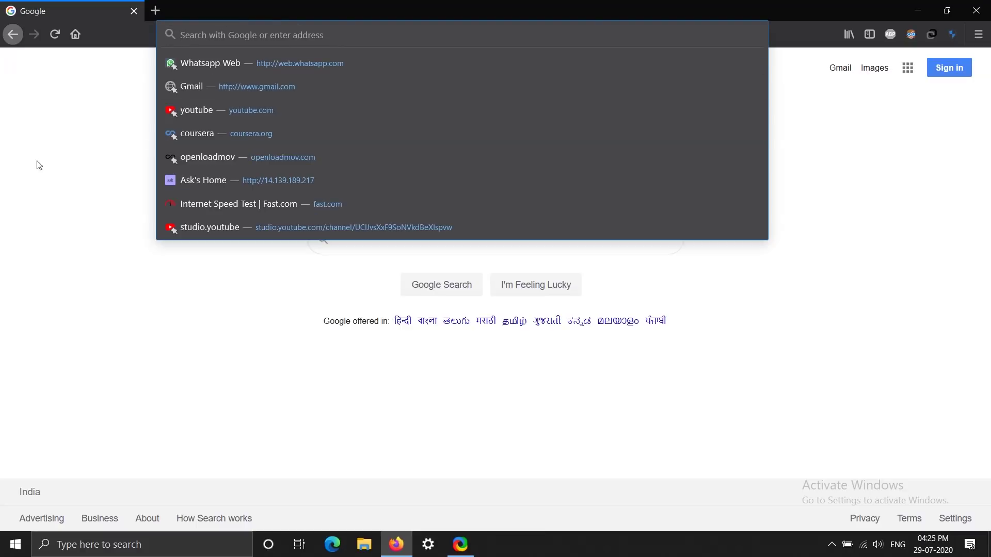
type("www")
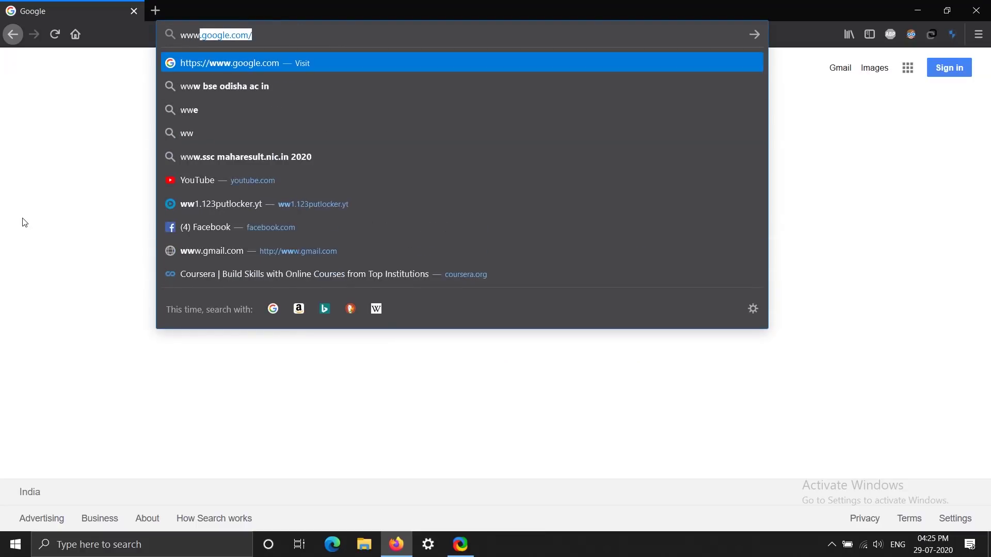
type(".hs")
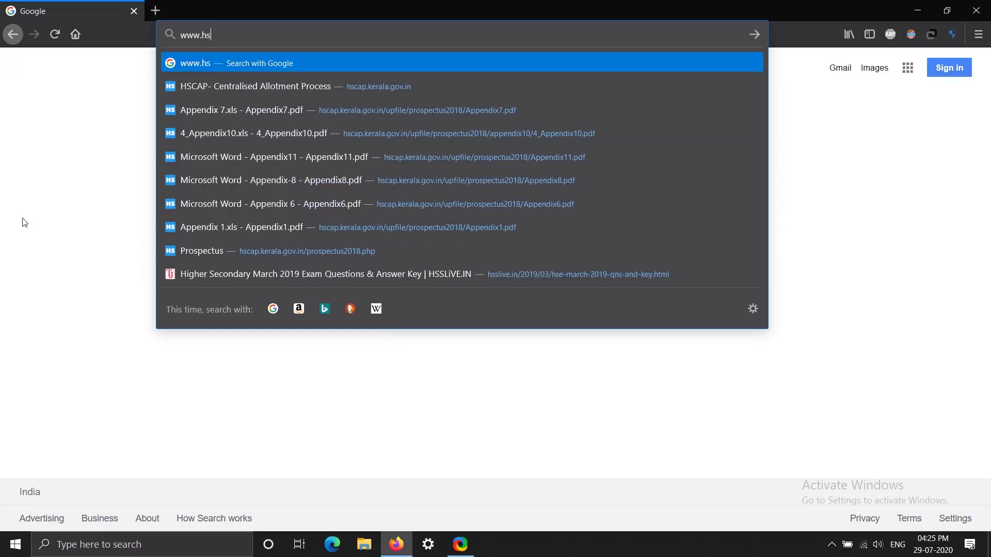
type("cap.kera")
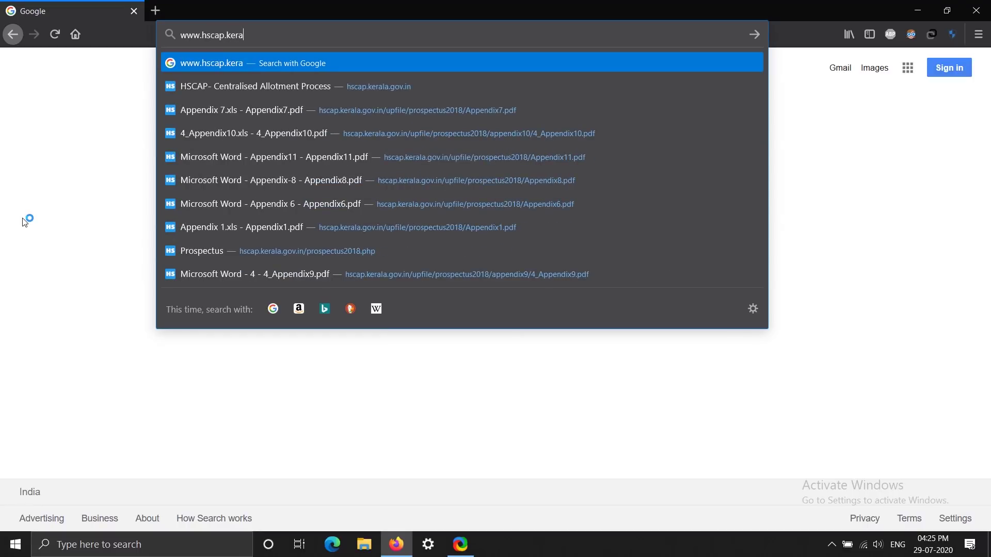
type("la.")
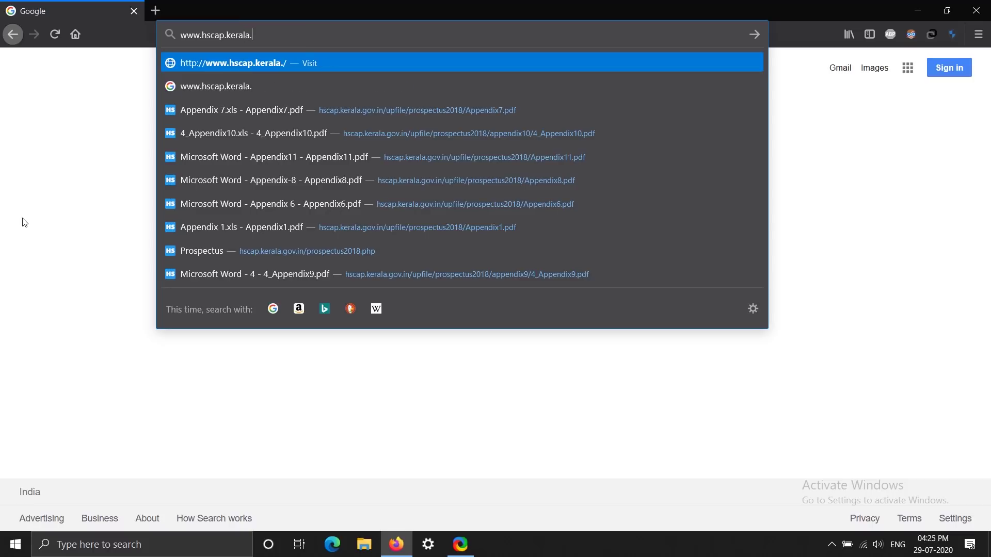
type("gov.in")
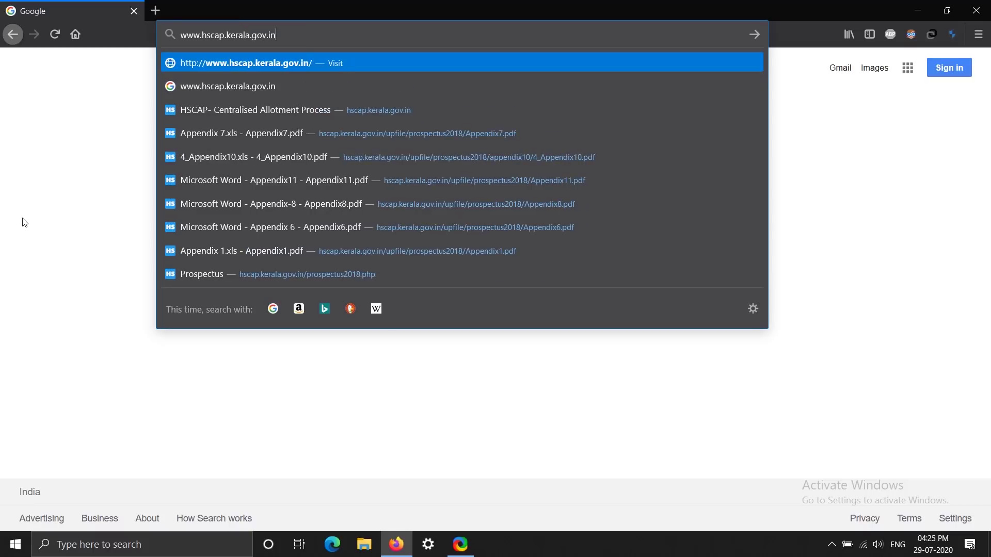
key("Return")
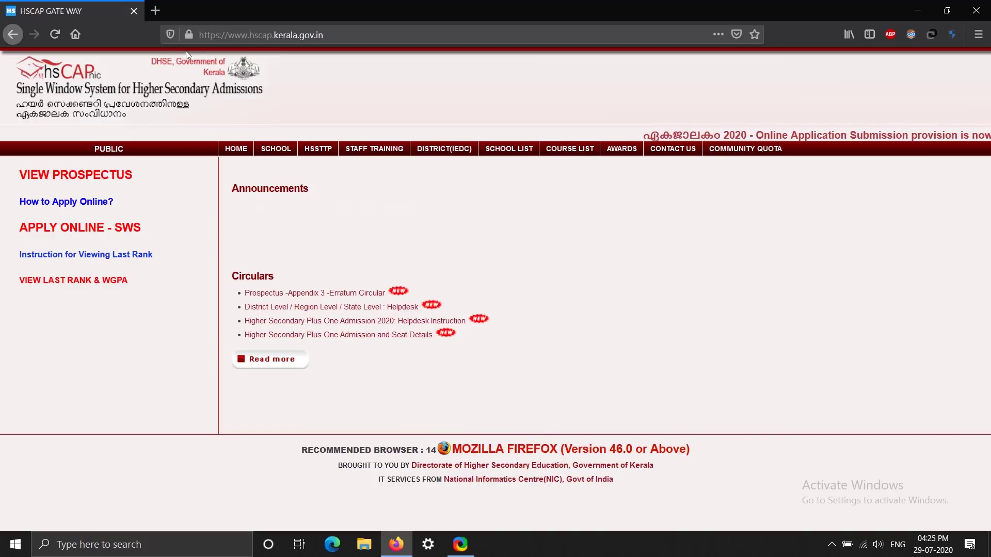
Step: Open APPLY ONLINE - SWS in a new tab and submit ALAPPUZHA as the application district
middle_click(134, 228)
left_click(199, 13)
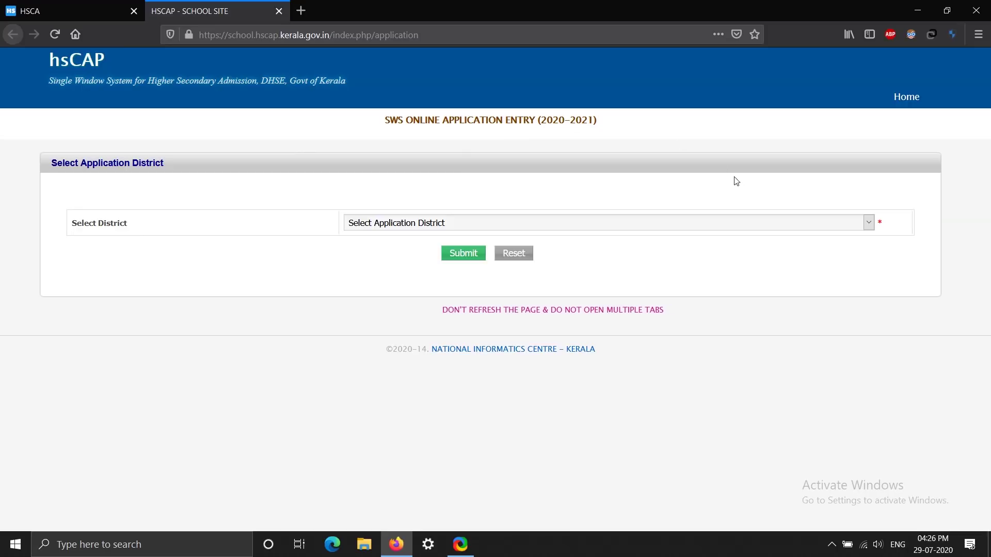
left_click(769, 225)
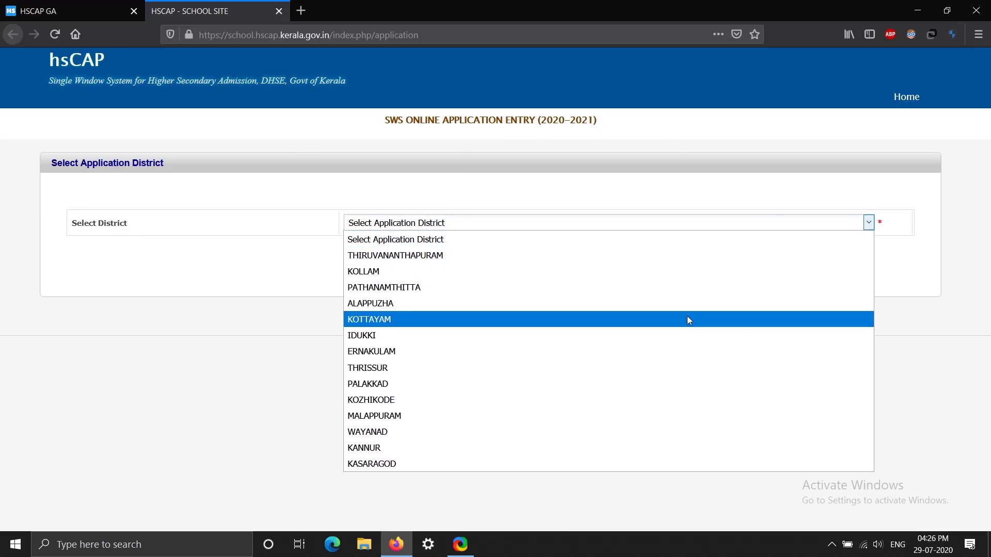
left_click(685, 303)
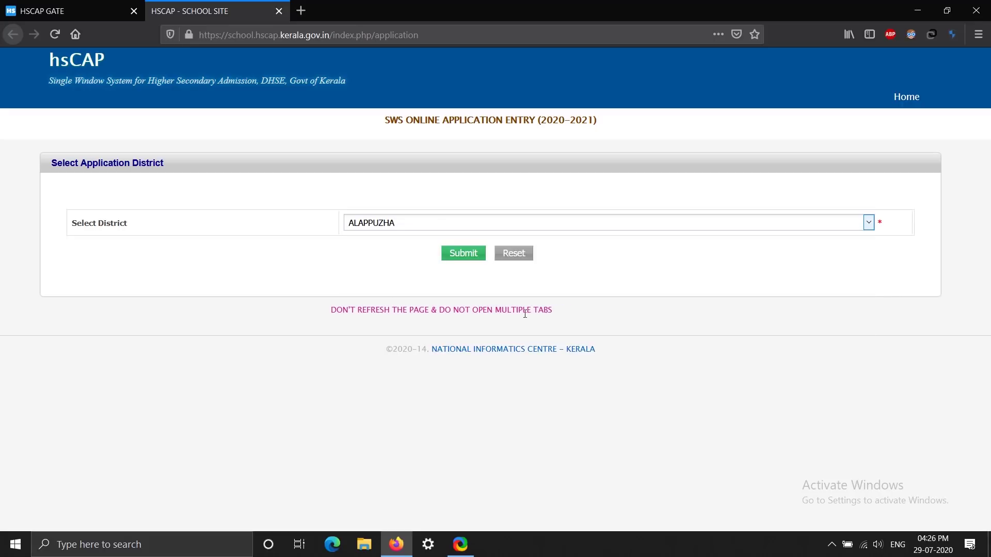
left_click(469, 254)
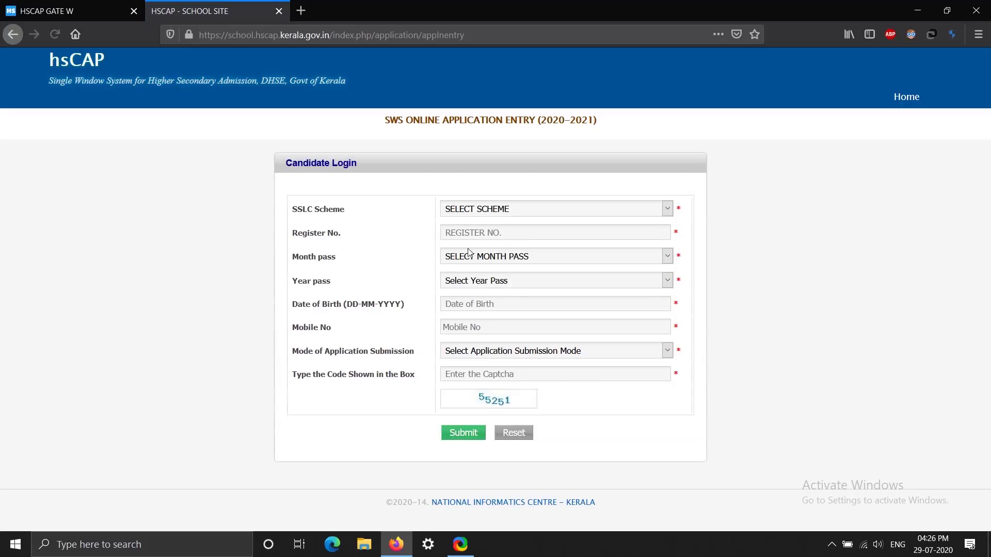
Step: Choose SSLC scheme 2019-2020, then enter the register number, date of birth and mobile number
left_click(526, 214)
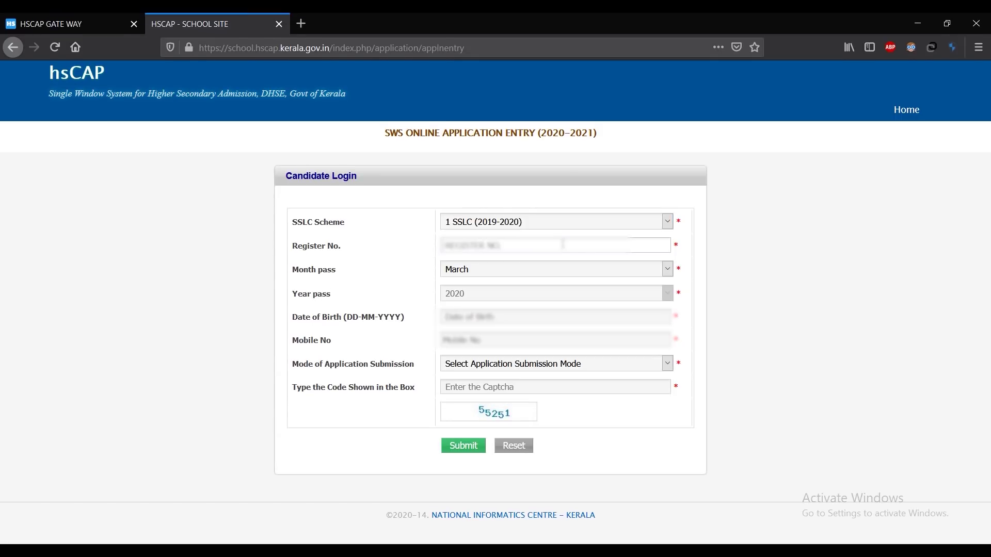
left_click(479, 315)
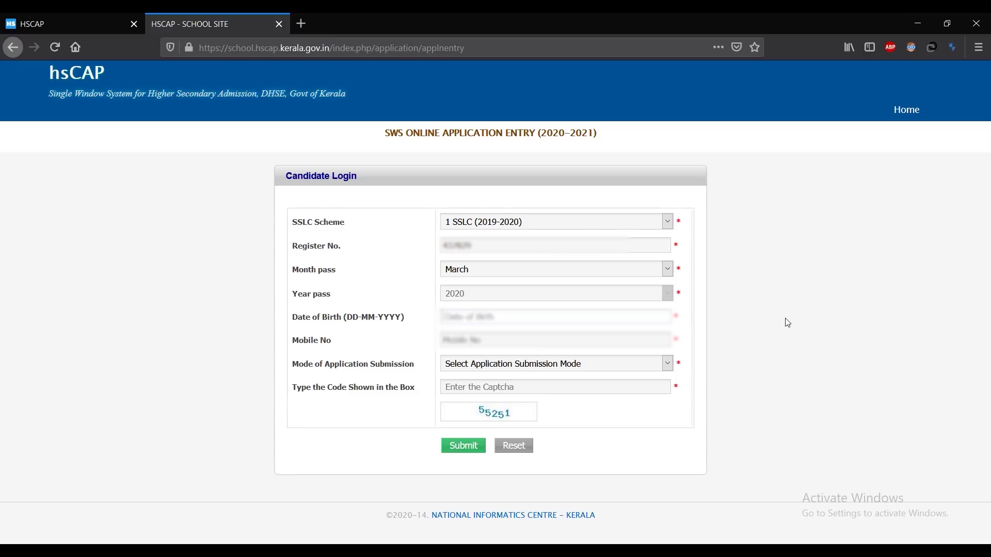
type("19-03-2004")
key("Tab")
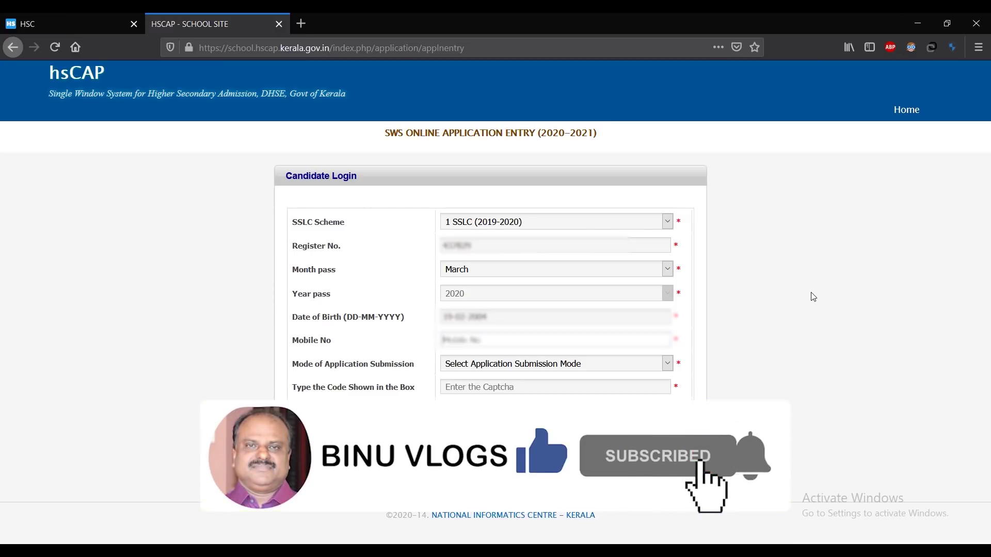
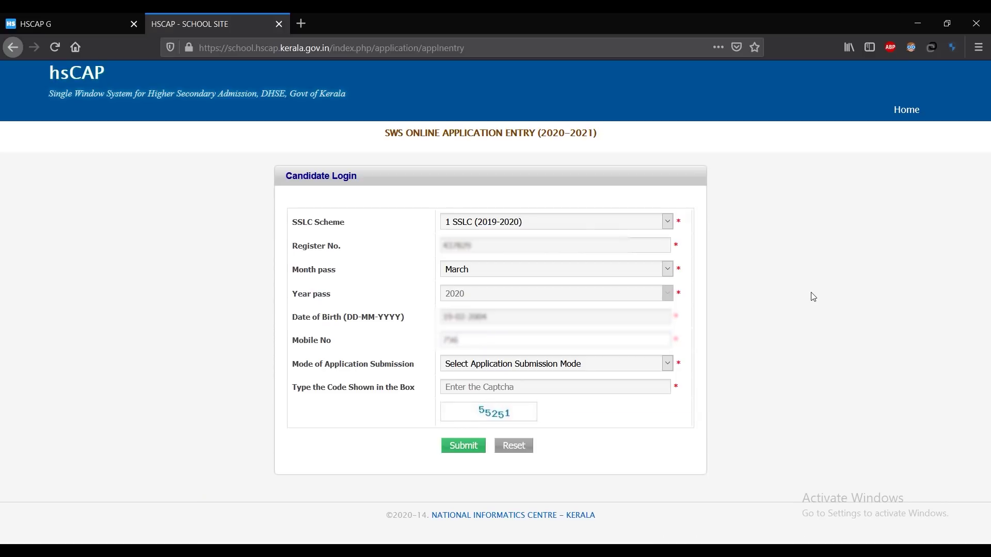
Step: Choose Self as the submission mode, enter the captcha code and log in
left_click(668, 365)
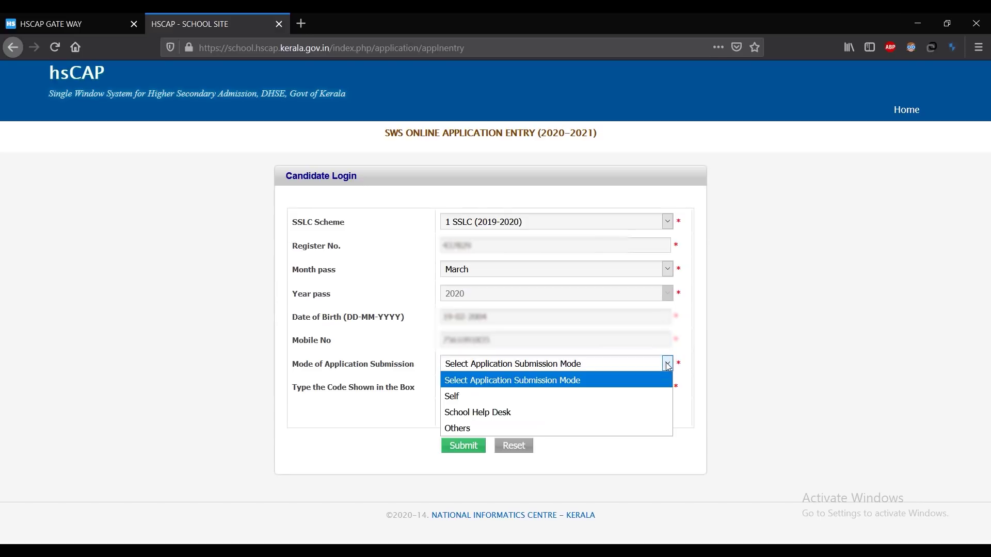
left_click(652, 400)
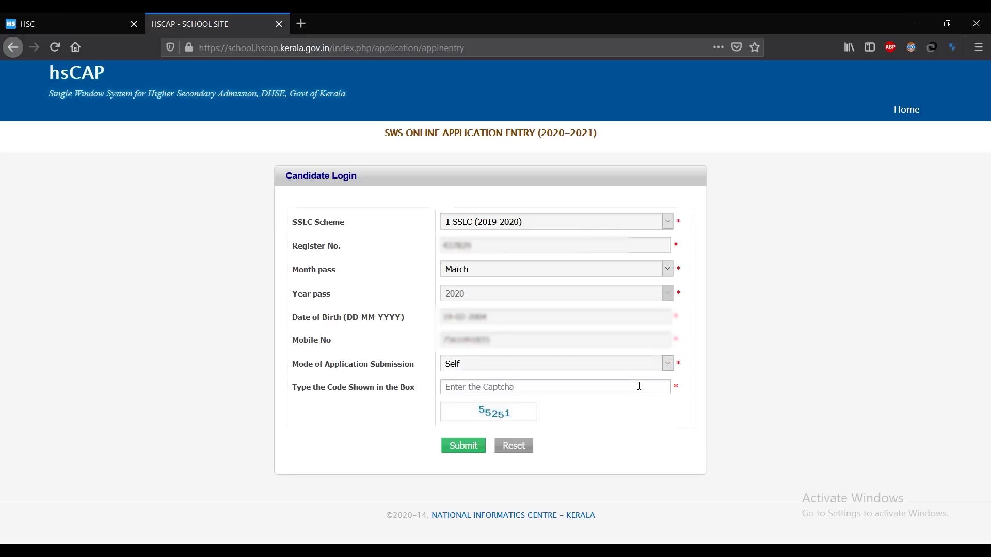
type("55251")
left_click(475, 451)
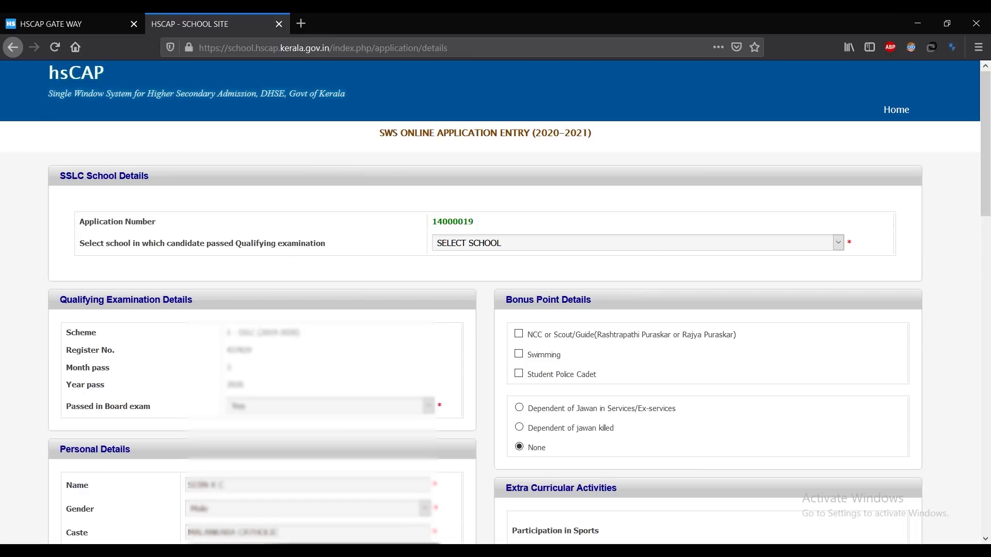
Step: Select 12345 - Others from the bottom of the qualifying-exam school list
left_click(841, 241)
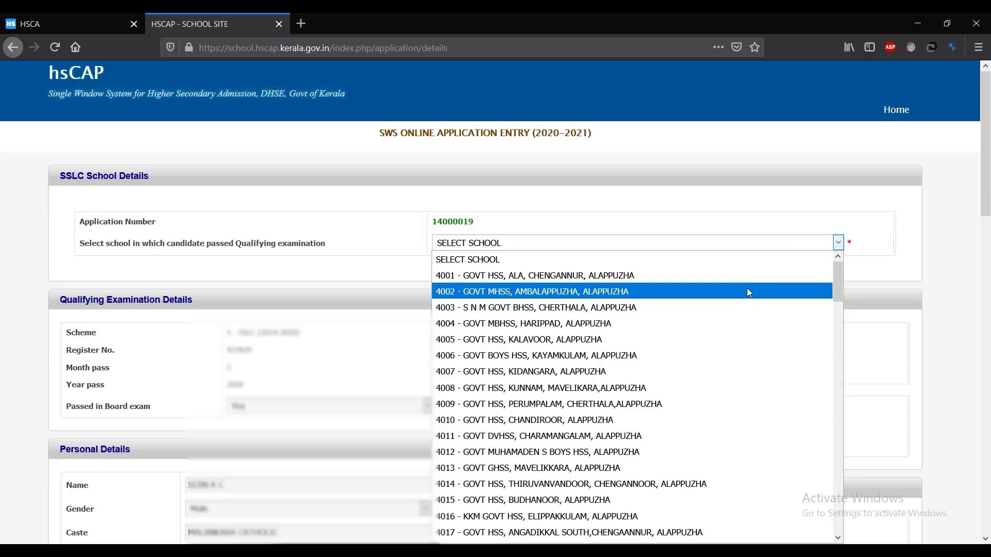
scroll(751, 357, "down", 3)
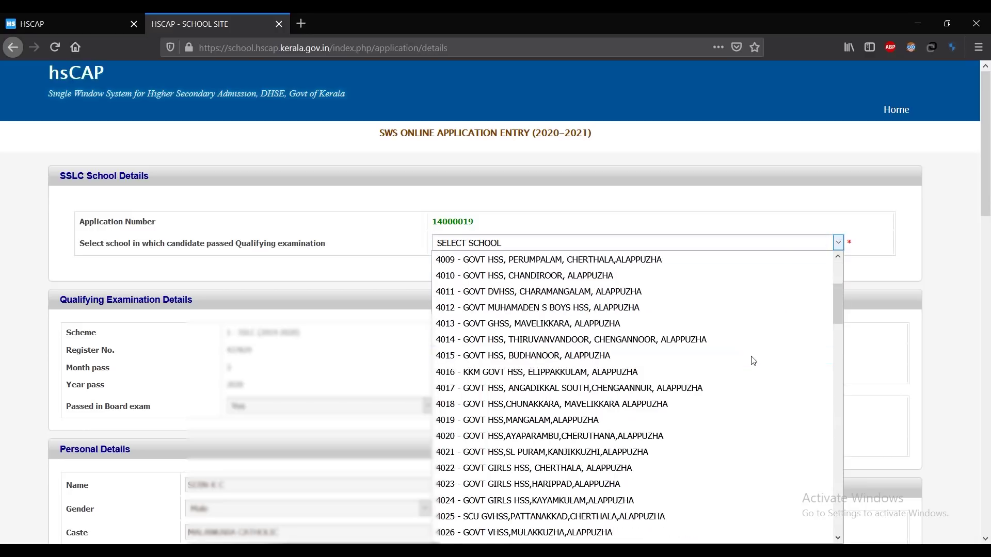
scroll(731, 330, "down", 3)
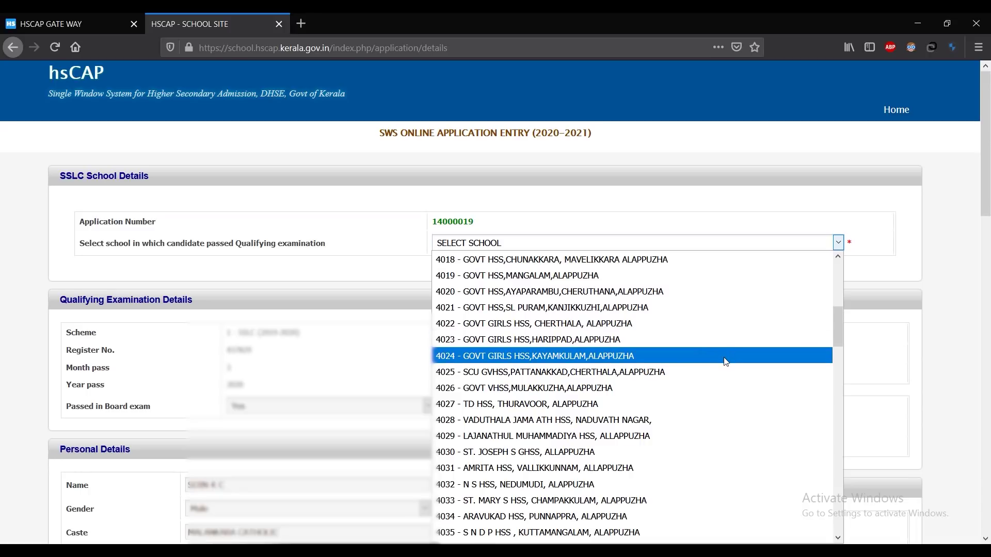
scroll(726, 361, "down", 20)
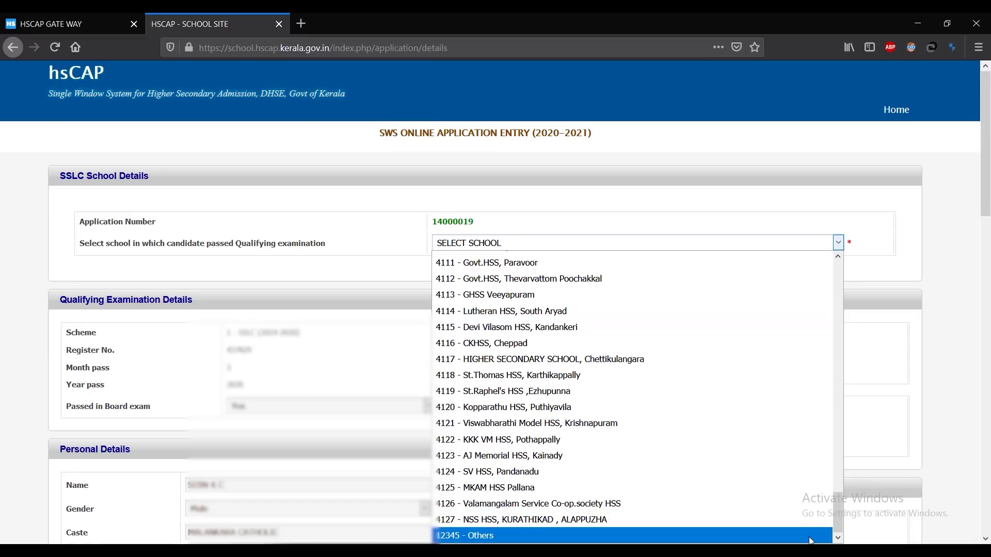
left_click(809, 536)
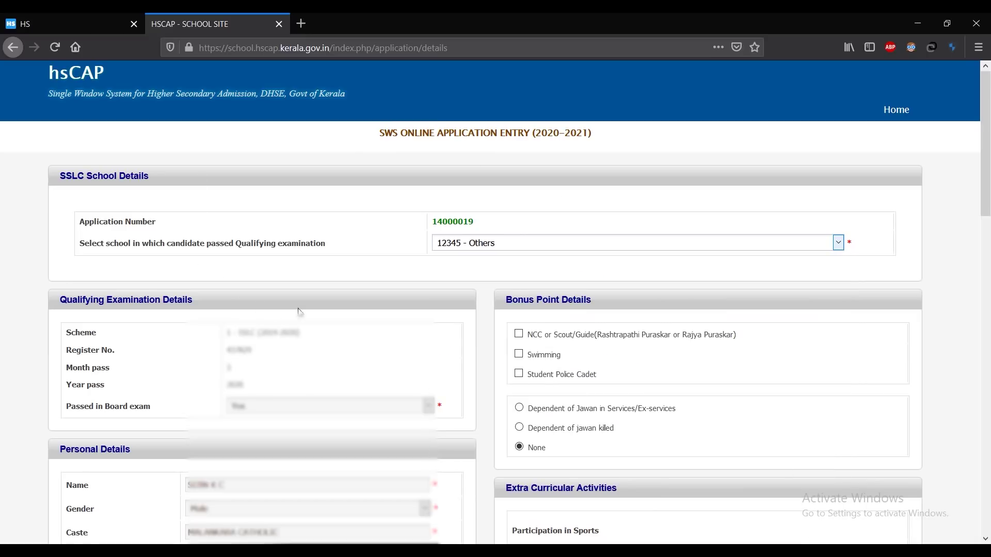
scroll(299, 312, "down", 2)
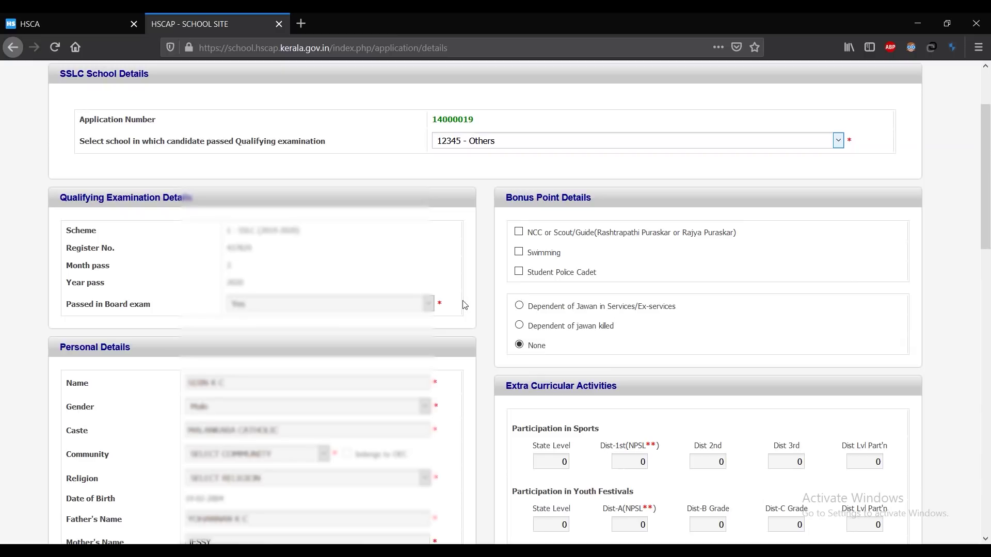
Step: Set the community to General and choose the candidate's religion
scroll(465, 304, "down", 2)
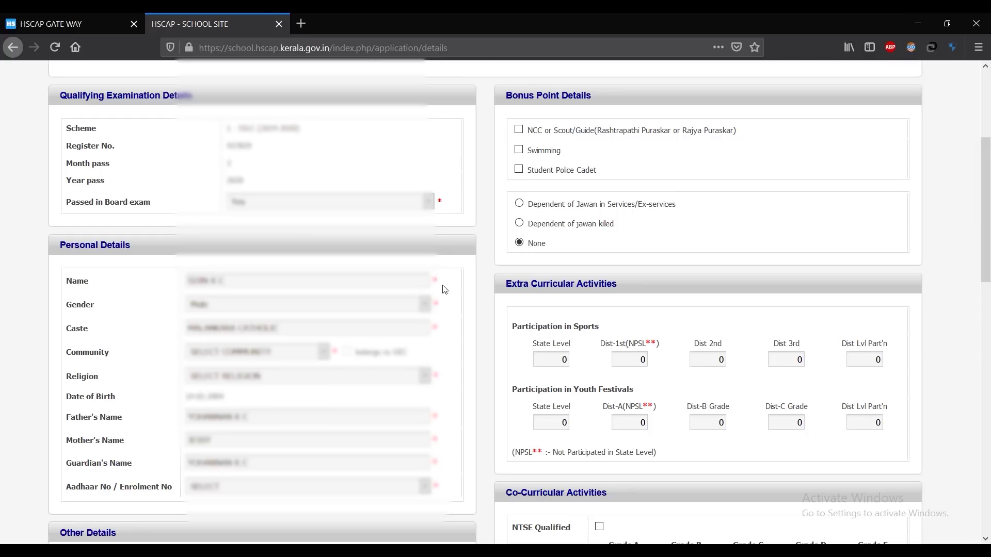
left_click(324, 352)
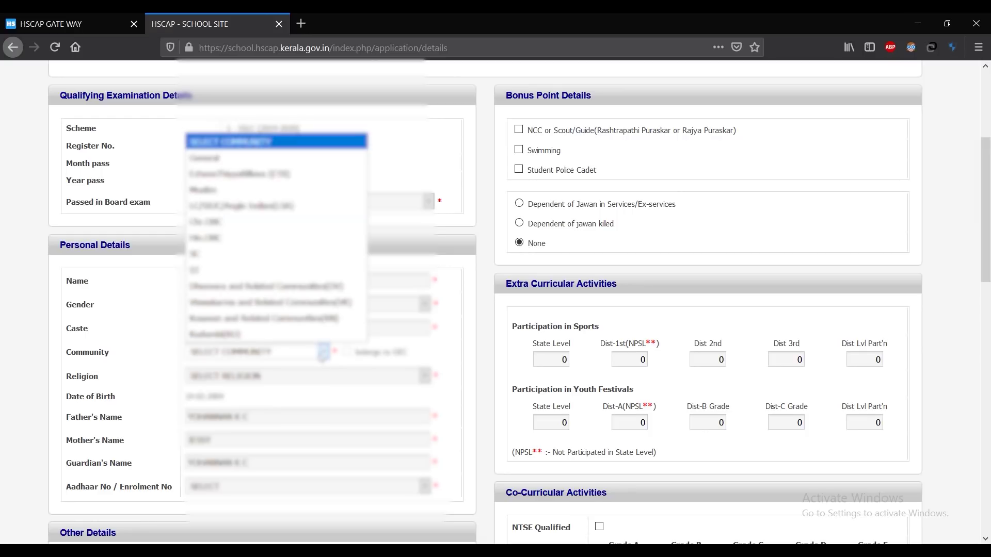
left_click(324, 161)
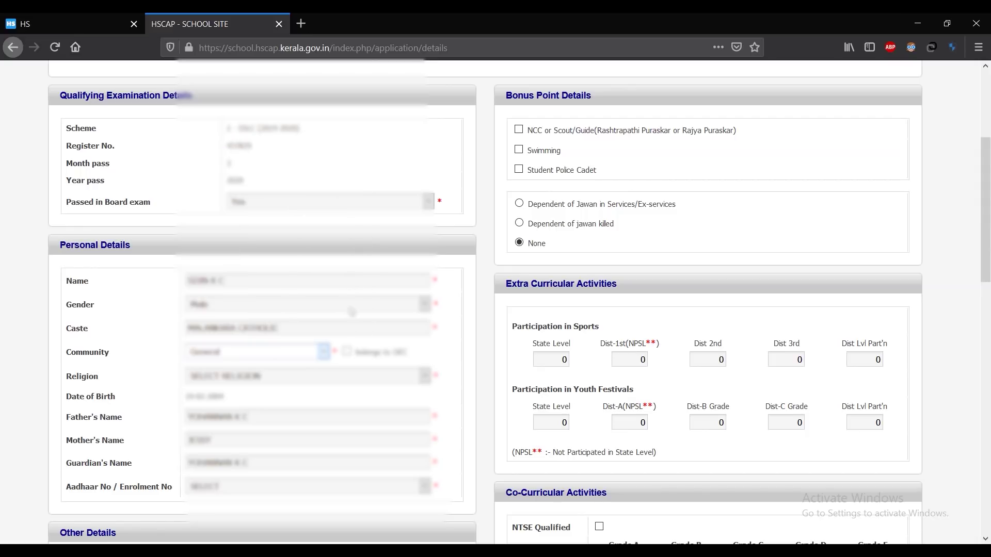
left_click(299, 376)
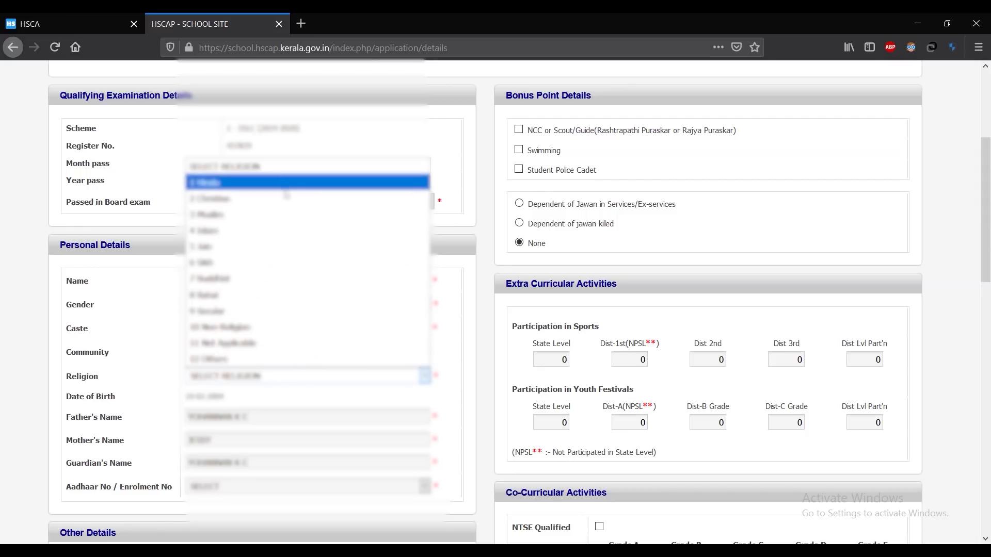
left_click(290, 205)
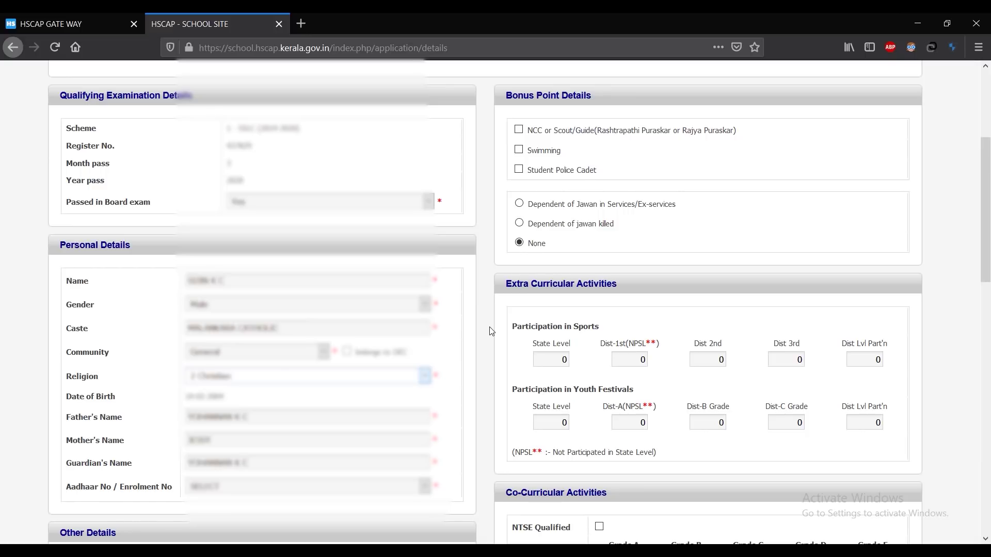
Step: Choose Aadhaar No as the identity type and enter the candidate's Aadhaar number
left_click(323, 488)
left_click(315, 437)
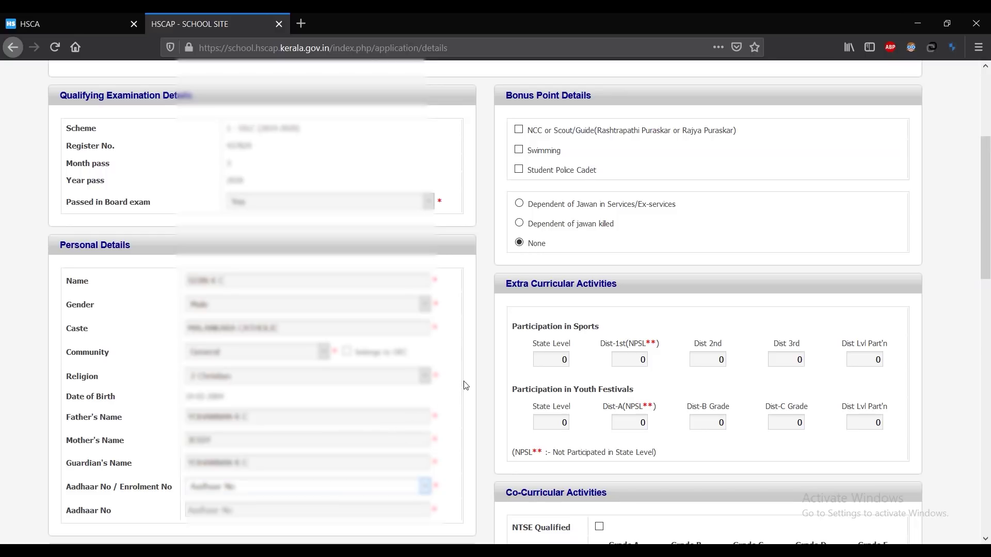
key("Tab")
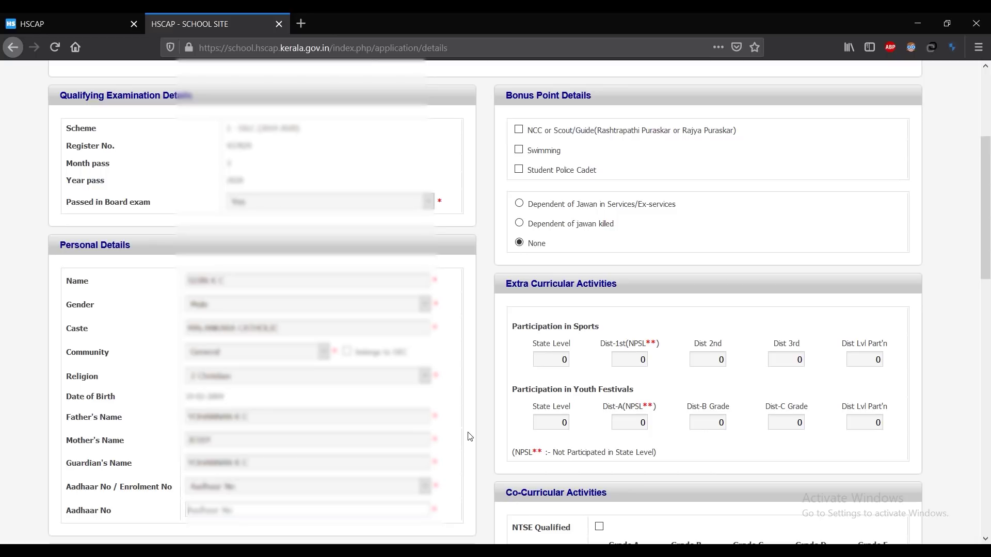
scroll(475, 377, "down", 6)
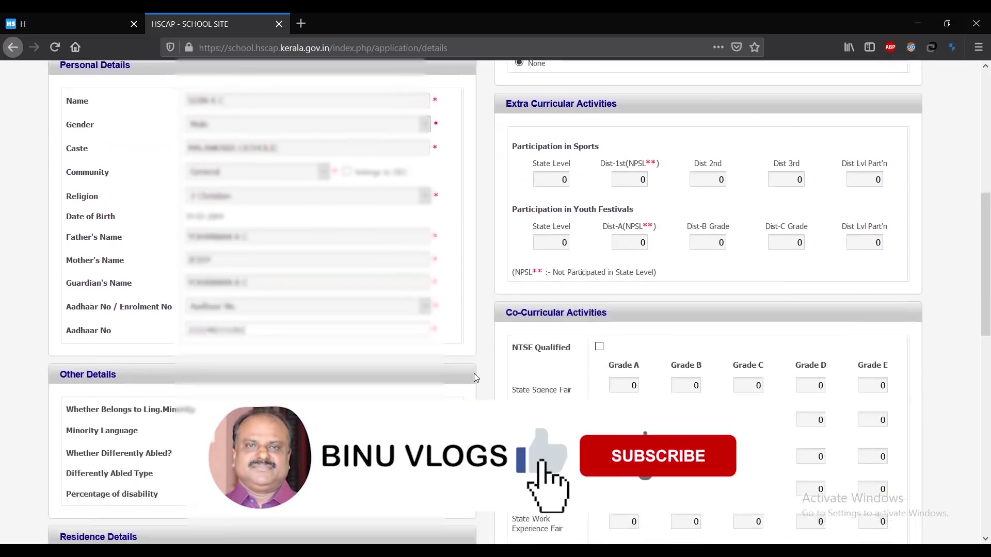
scroll(475, 378, "down", 2)
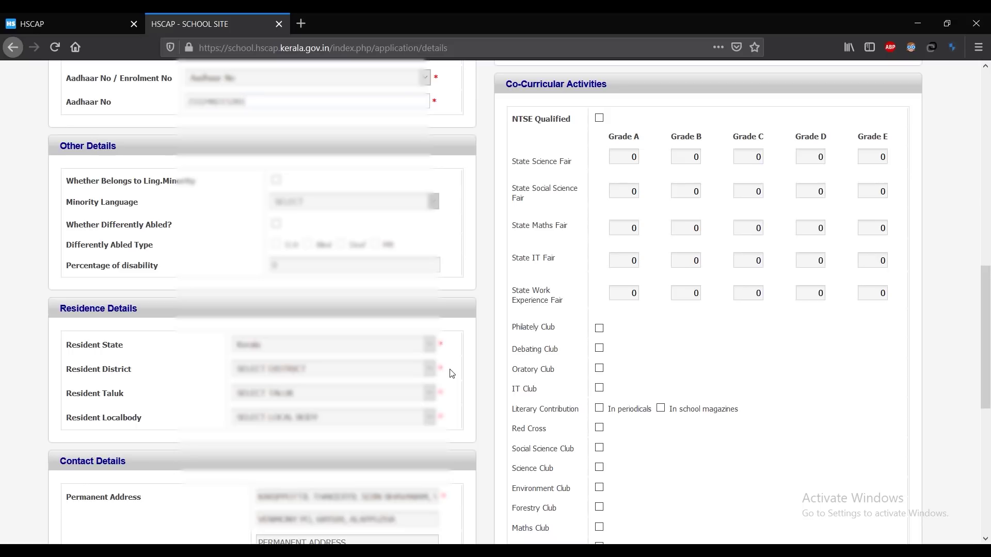
Step: Set resident district Alappuzha, taluk Chengannur and local body 52
left_click(400, 370)
left_click(383, 406)
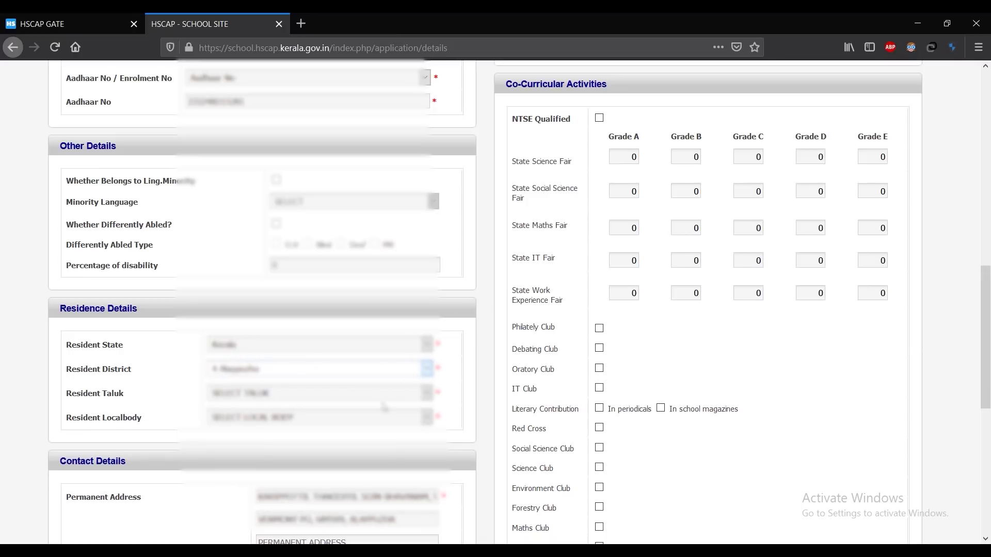
left_click(386, 397)
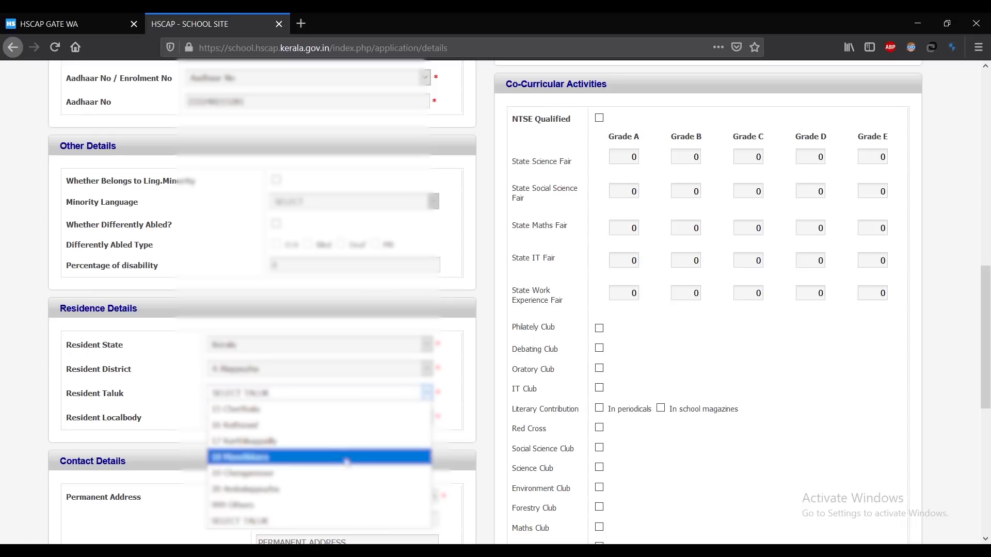
left_click(346, 473)
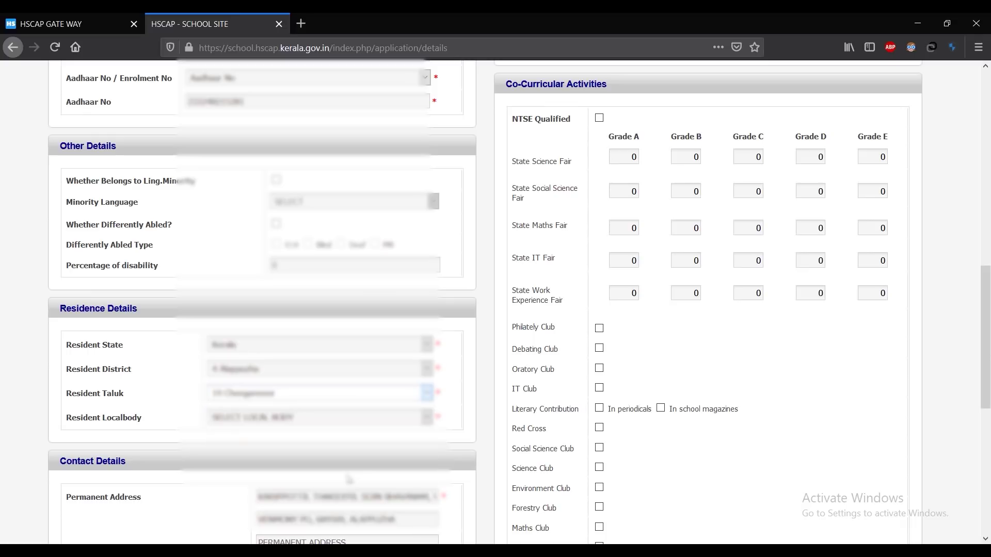
left_click(362, 419)
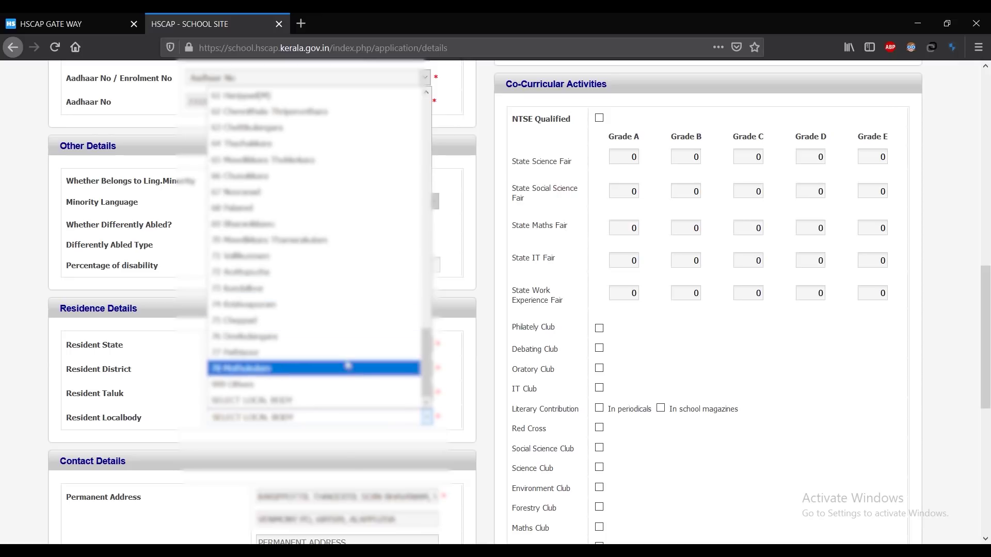
scroll(346, 361, "up", 6)
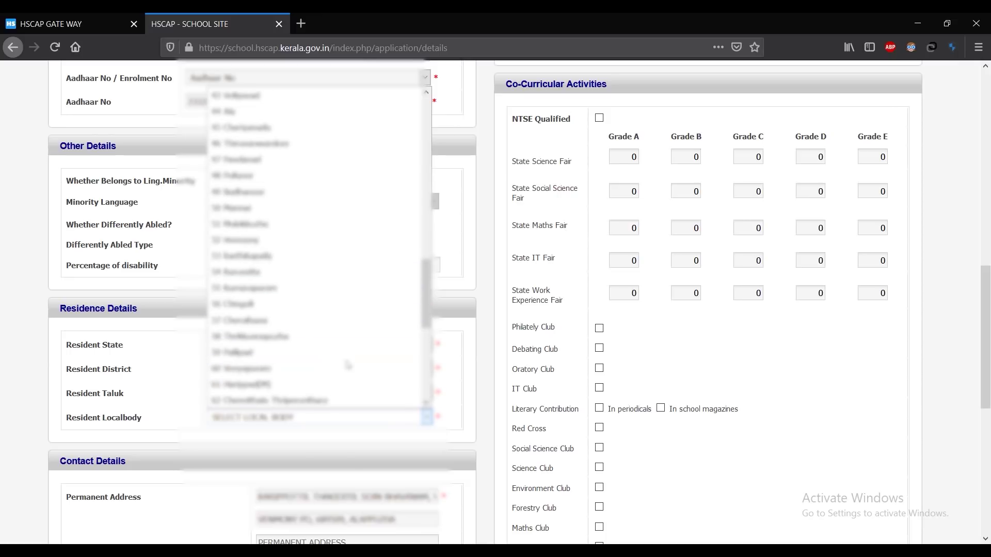
left_click(304, 240)
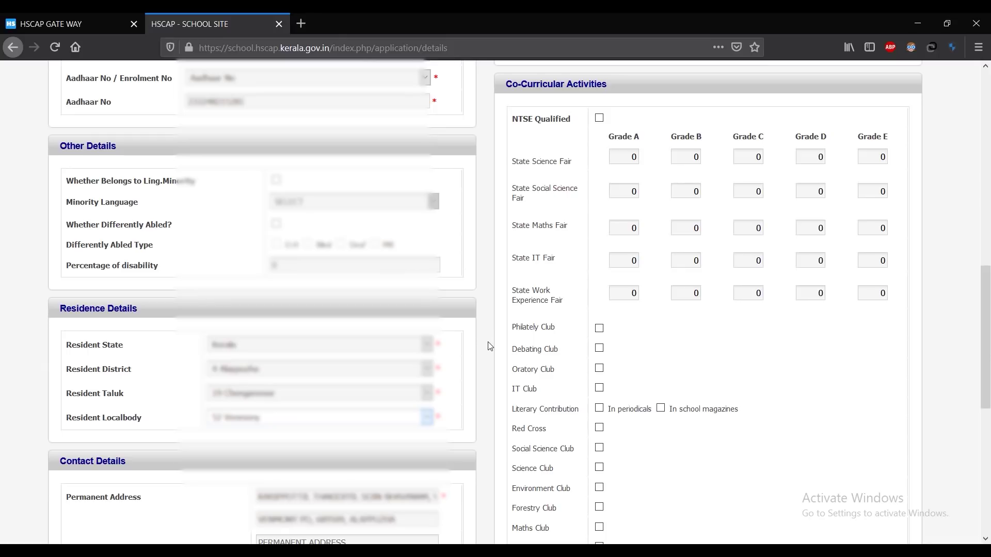
scroll(489, 346, "down", 6)
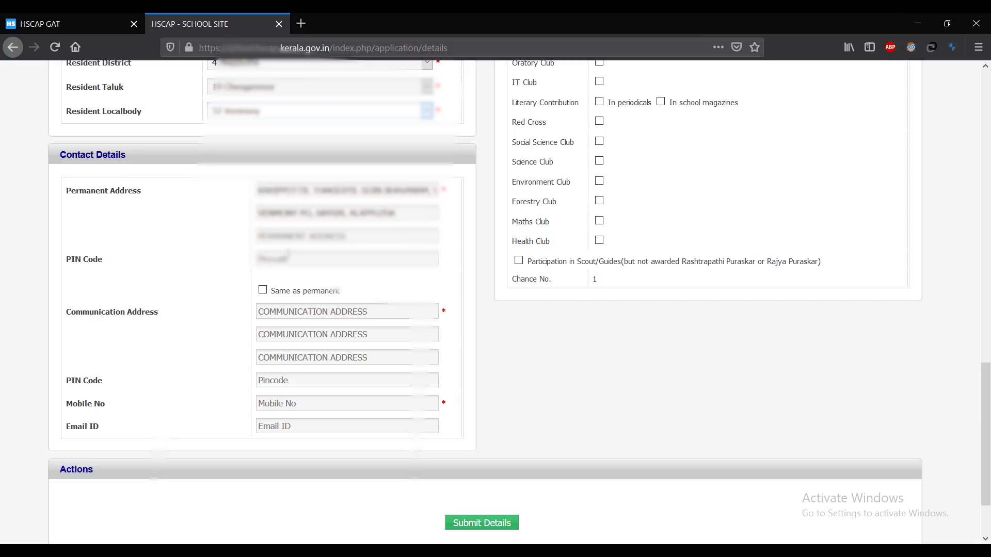
Step: Enter the permanent PIN code, tick 'Same as permanent', and add the mobile number
left_click(286, 257)
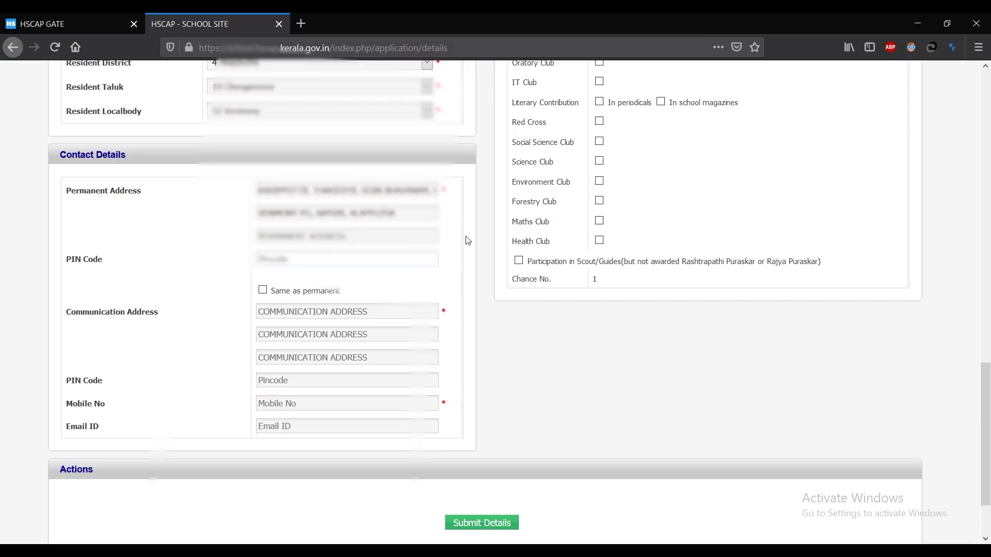
type("689504")
left_click(263, 289)
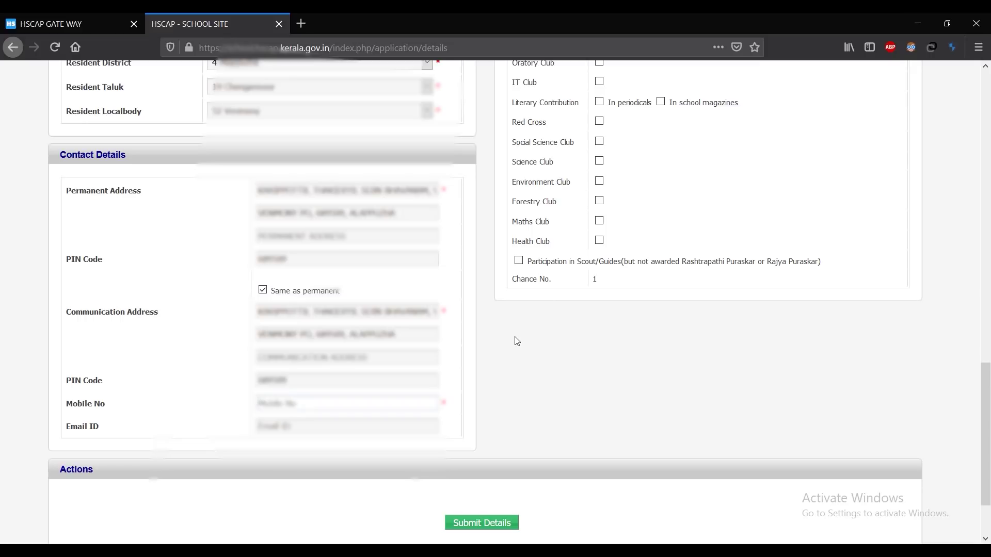
type("734356785")
left_click(517, 341)
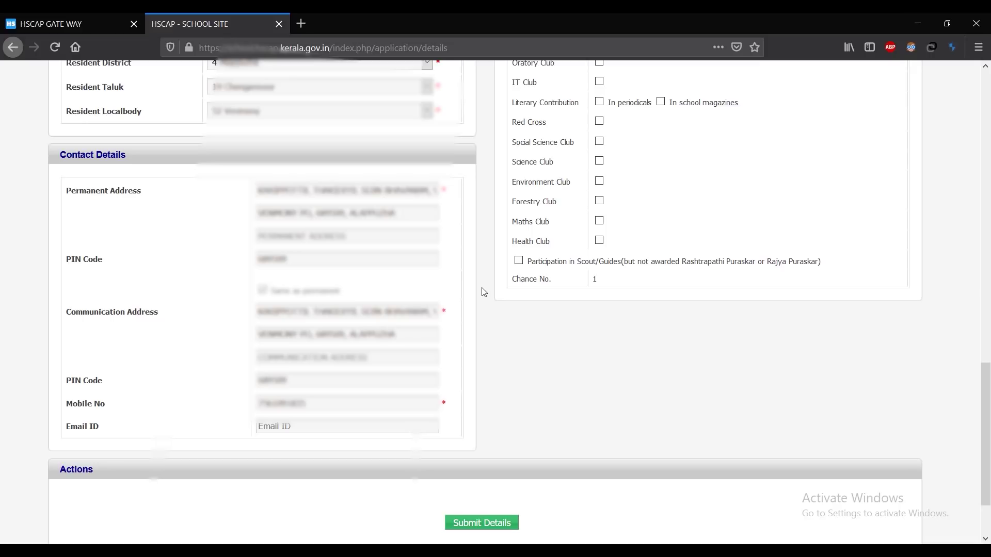
scroll(484, 292, "down", 3)
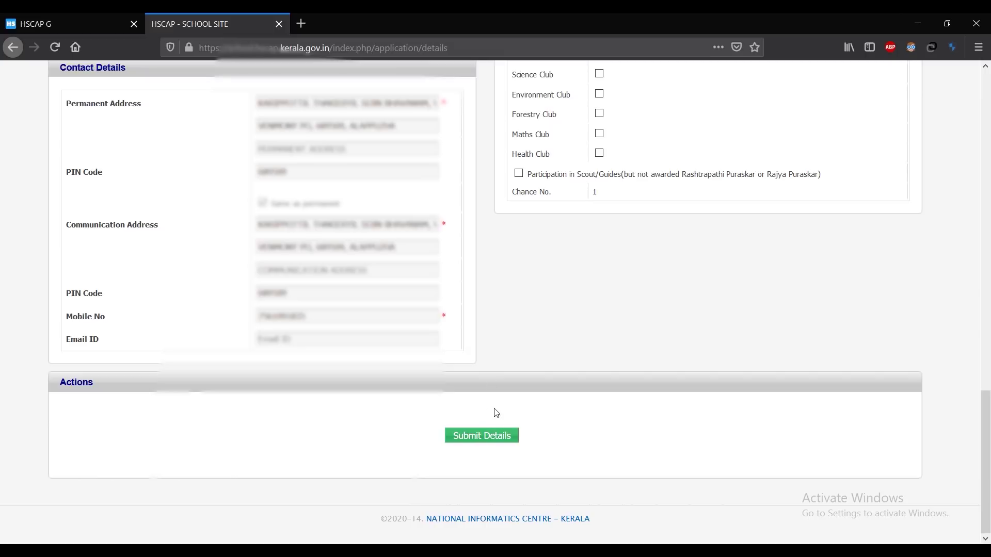
Step: Submit the candidate details, then submit the Grade Details page
left_click(490, 436)
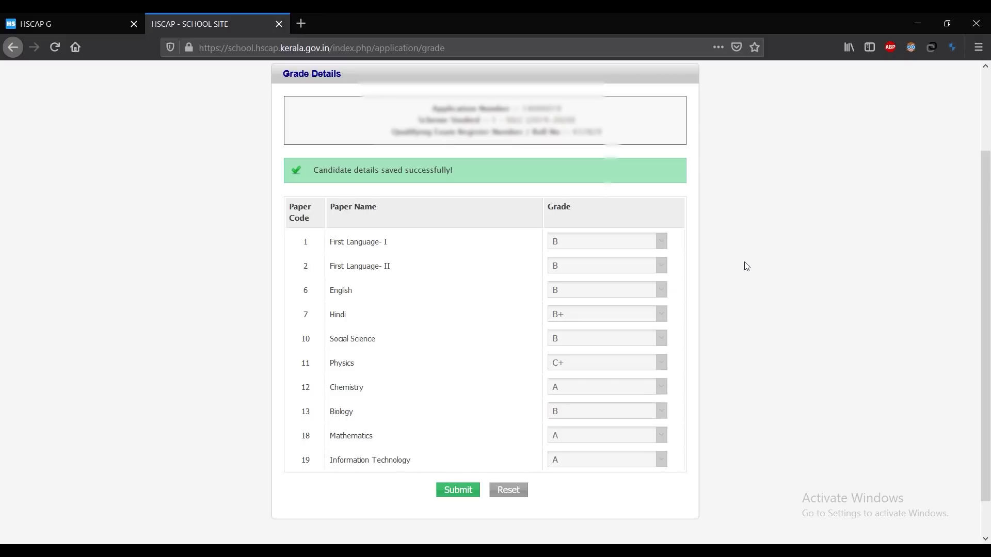
left_click(458, 492)
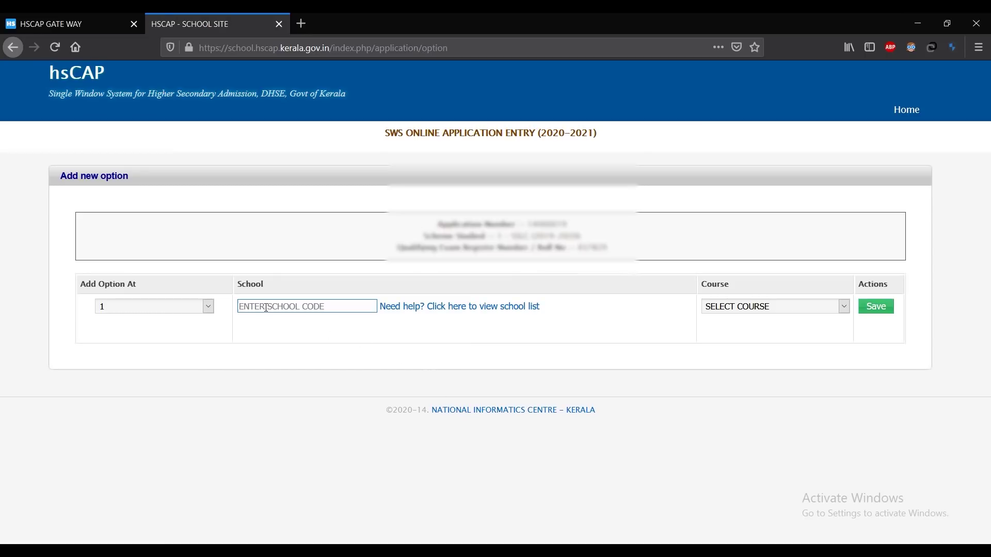
Step: Save school 4057 with course 39 as the first option, then start the next code, 402
left_click(270, 306)
type("4057")
left_click(715, 307)
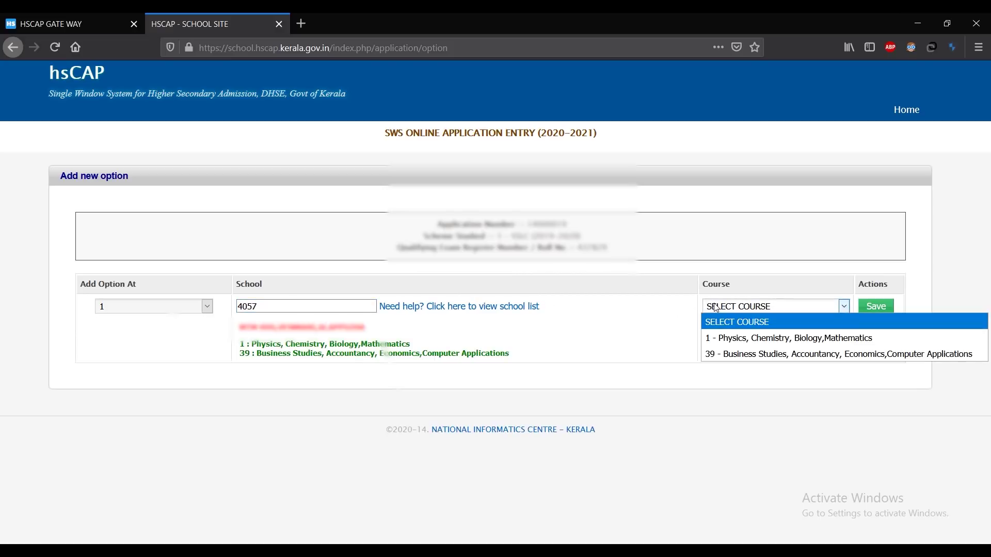
left_click(747, 354)
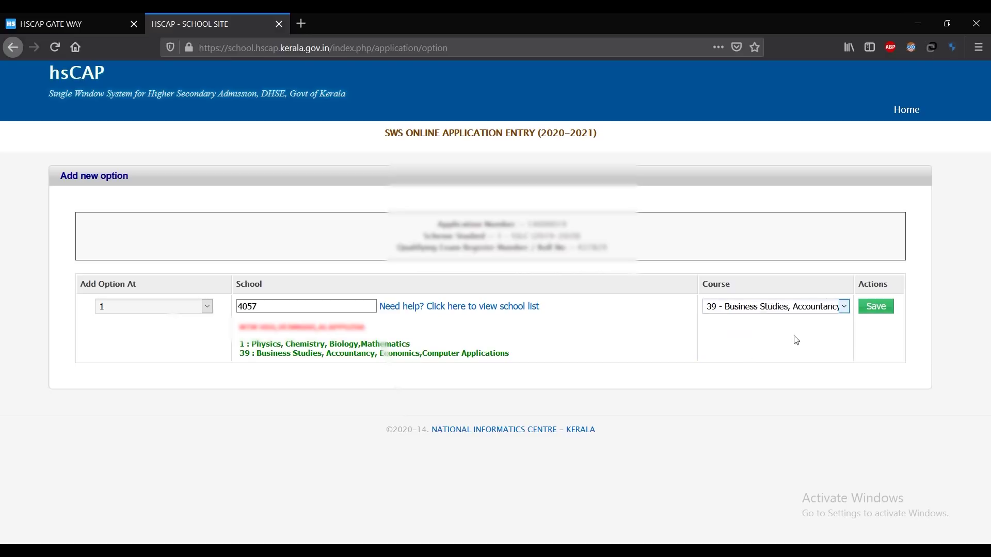
left_click(888, 307)
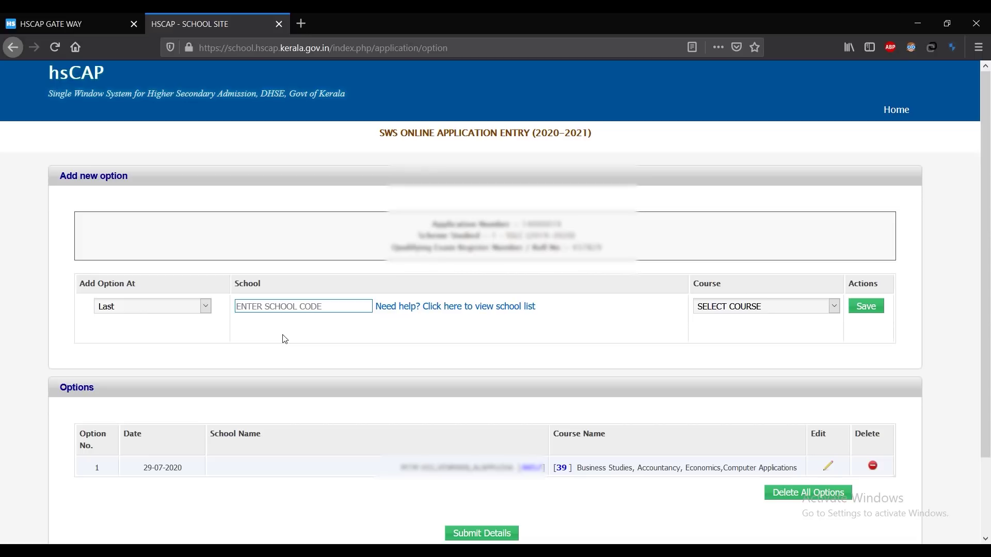
type("402")
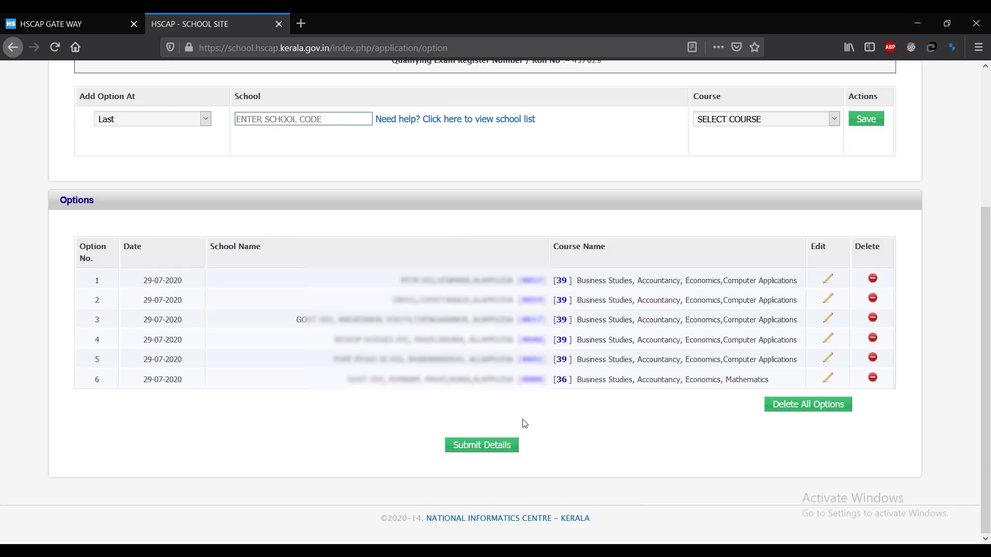
Step: Submit the six school options and review the candidate summary of grades and options down to the Declaration
left_click(493, 451)
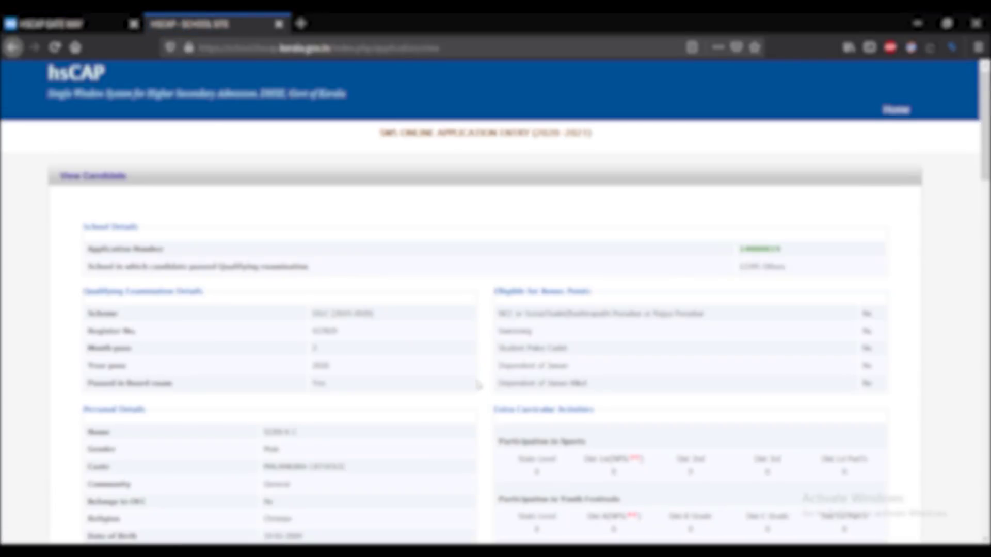
scroll(477, 384, "down", 2)
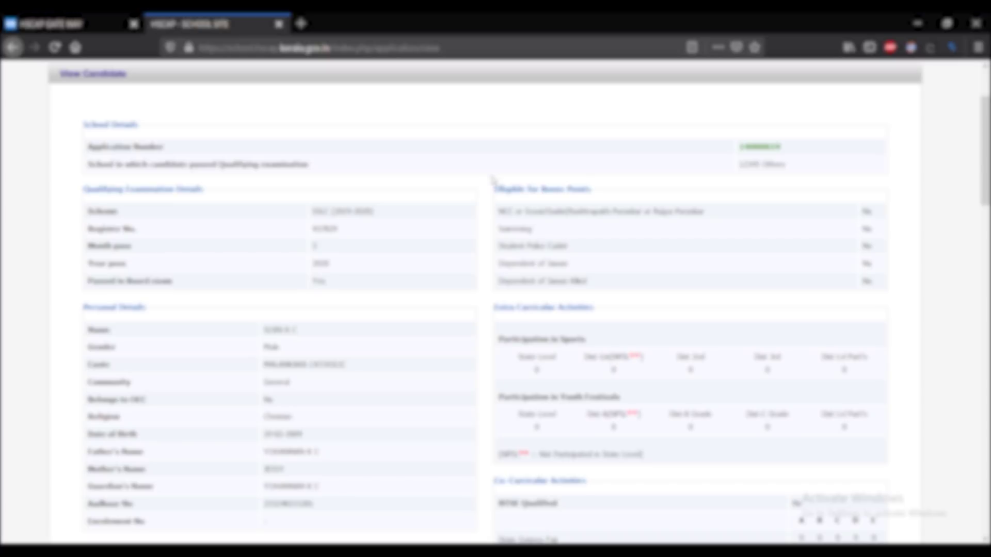
scroll(485, 183, "down", 6)
scroll(477, 188, "down", 6)
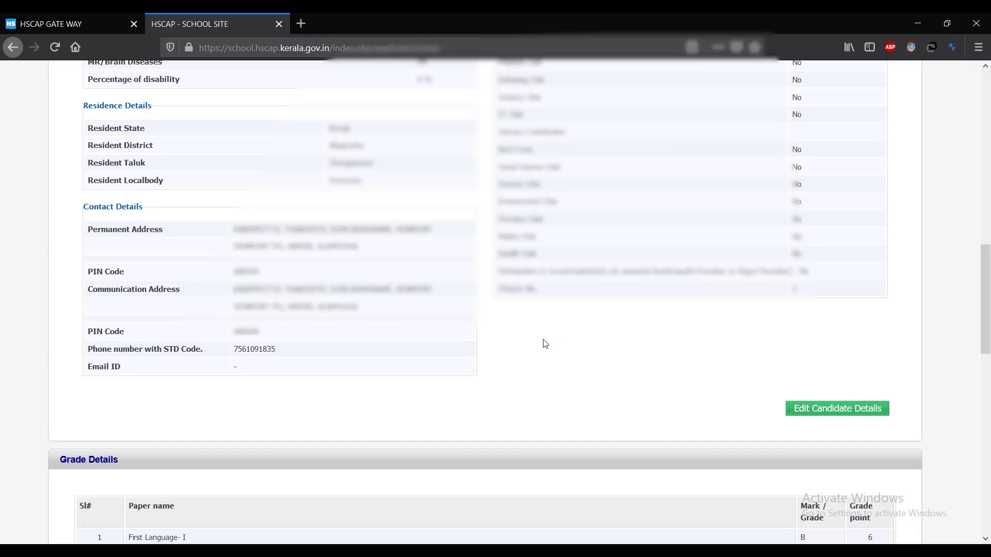
scroll(566, 423, "down", 6)
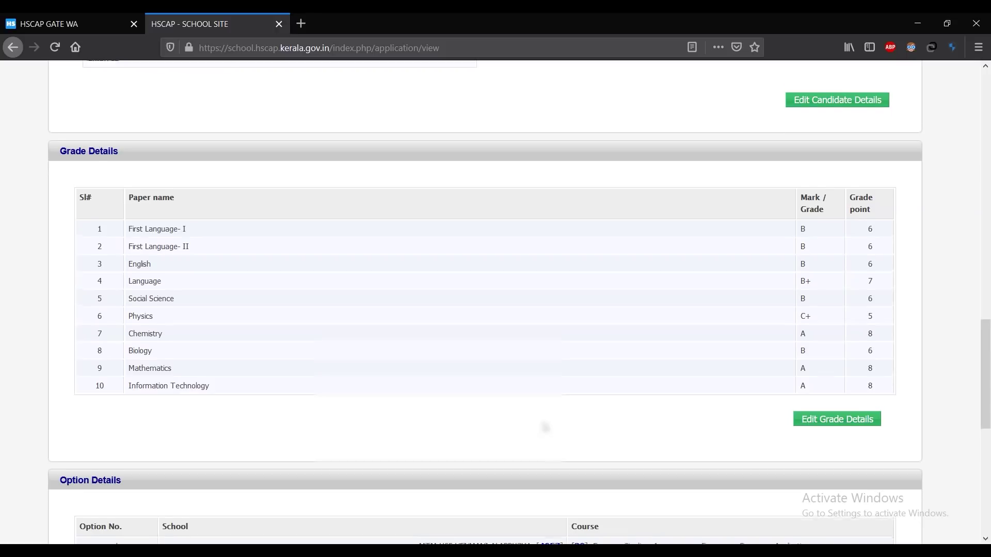
scroll(545, 426, "down", 4)
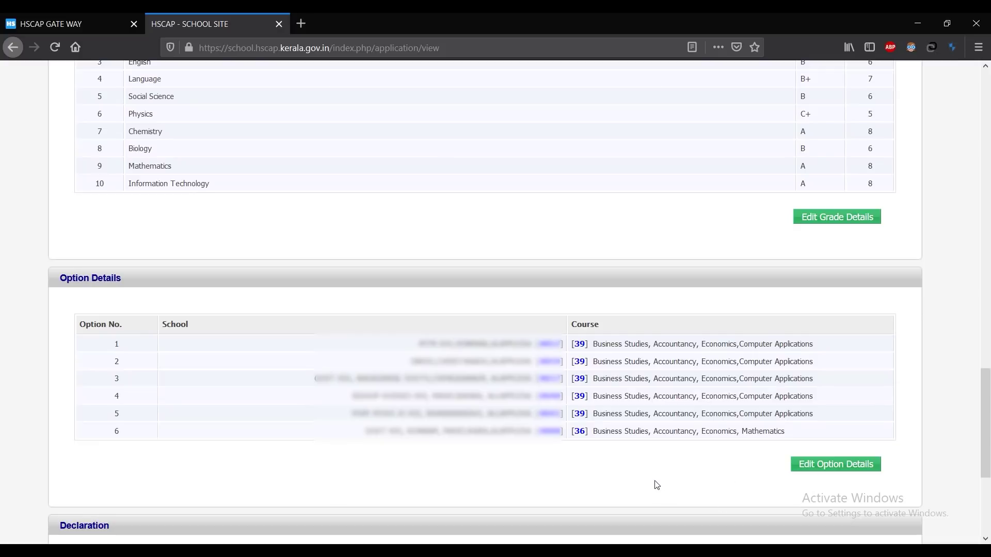
scroll(656, 485, "down", 5)
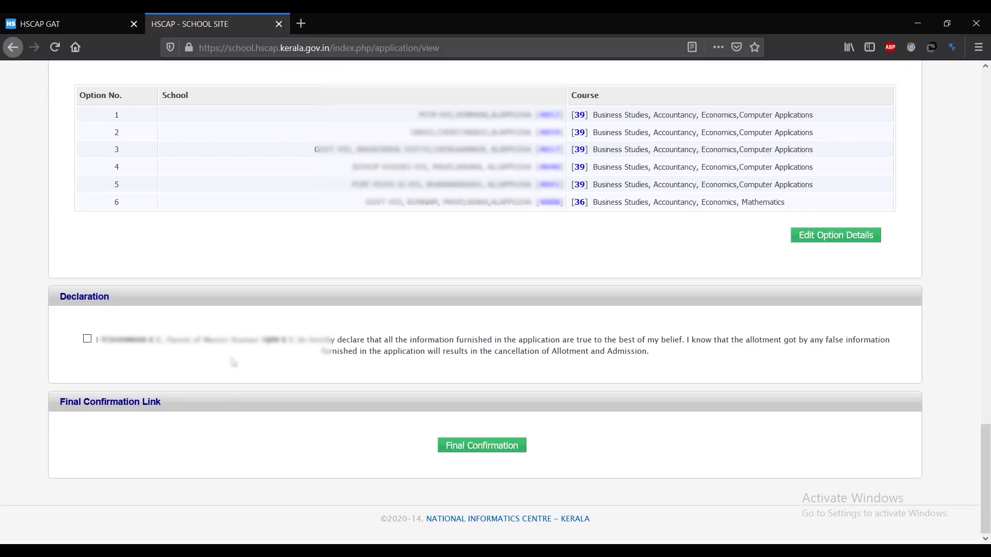
Step: Accept the declaration and confirm the final submission of the Plus One application
left_click(87, 338)
left_click(482, 448)
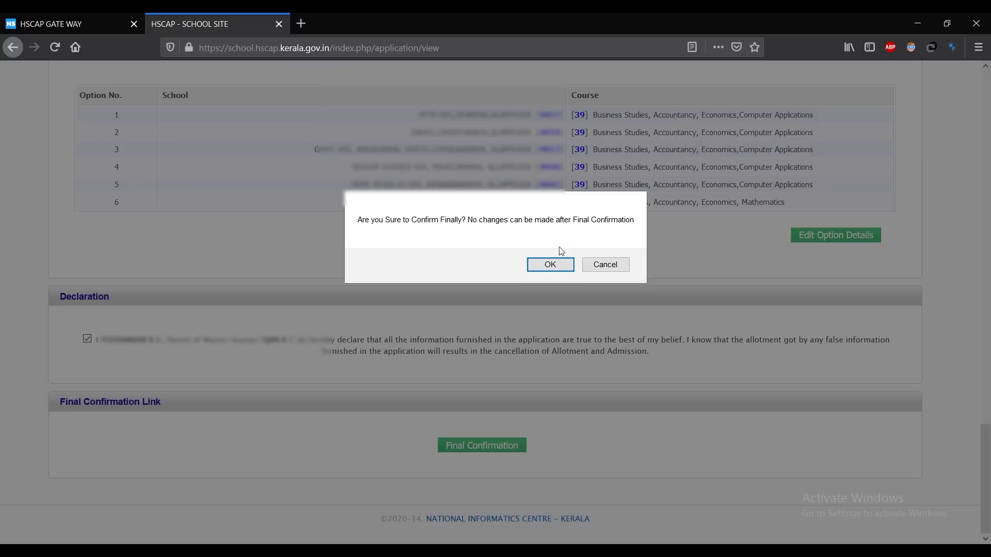
left_click(560, 265)
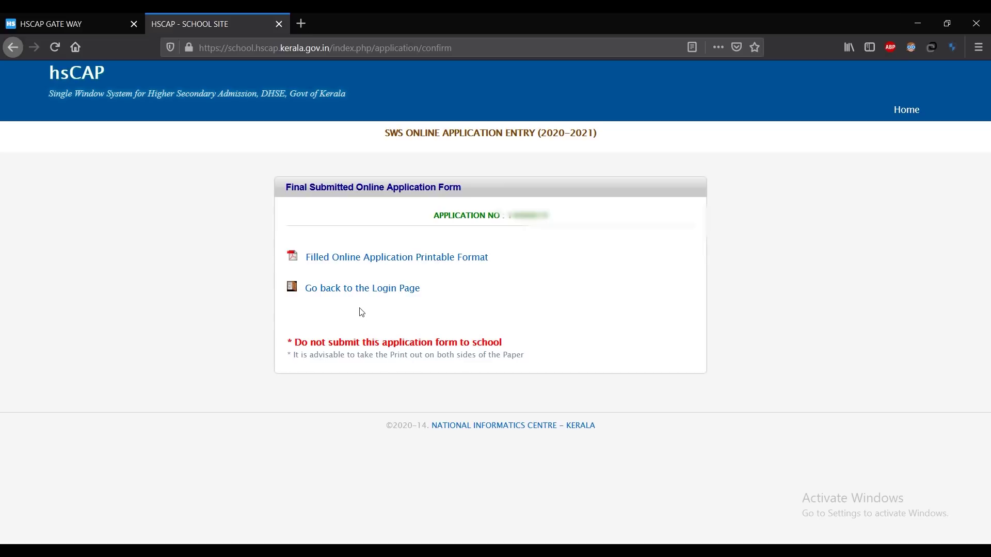
Step: Open the filled application's printable PDF and look through the candidate and grade details
left_click(431, 264)
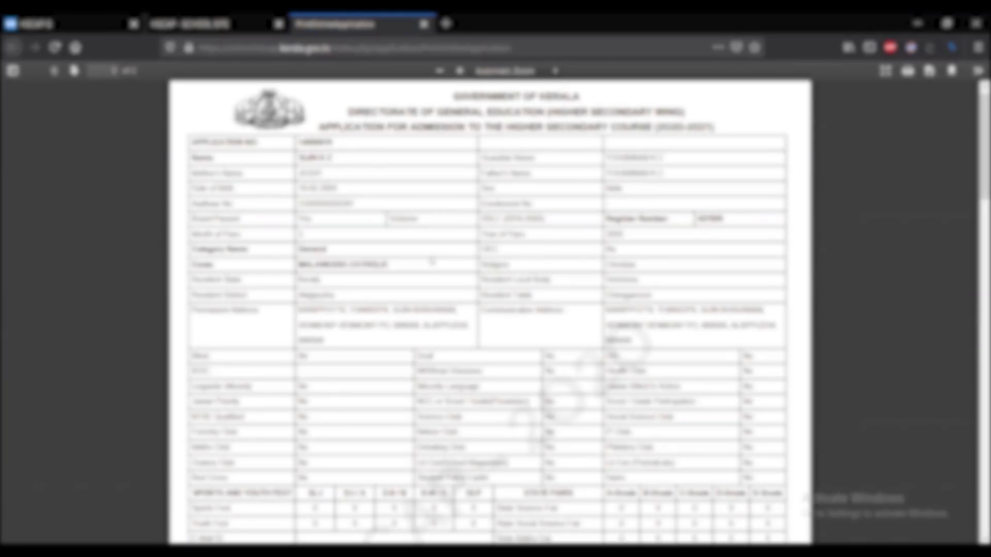
scroll(432, 260, "down", 5)
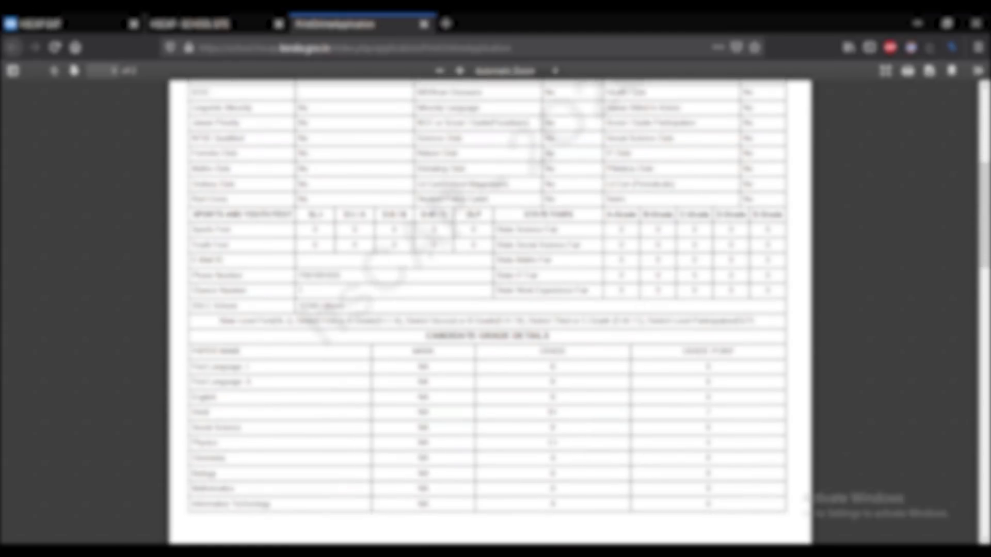
scroll(432, 254, "down", 1)
scroll(432, 255, "down", 3)
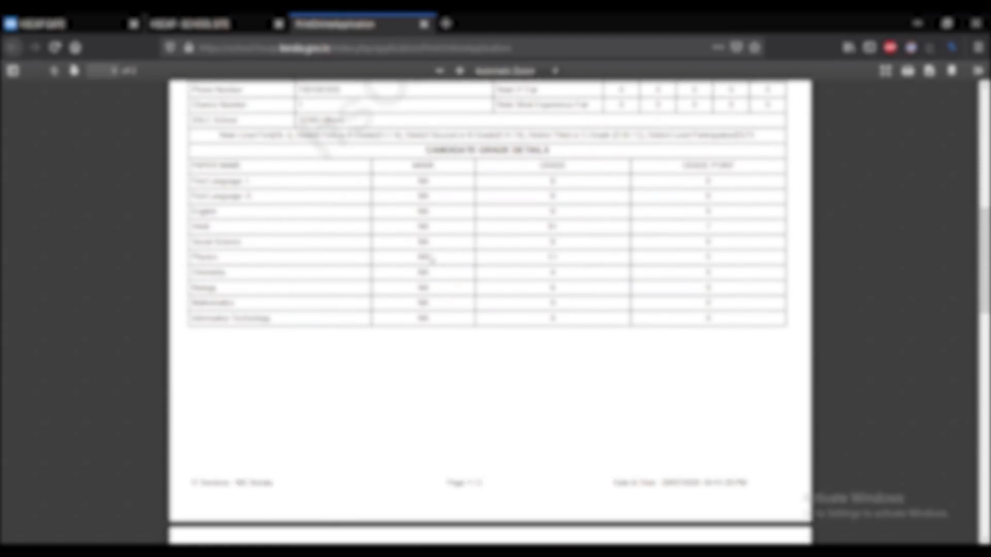